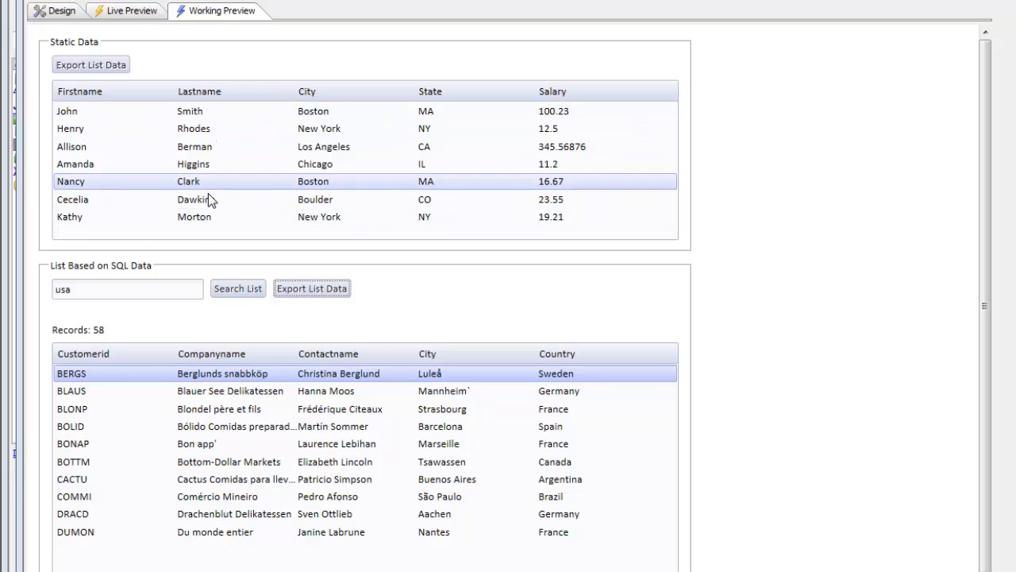
Export the static data list to an Excel workbook and move the workbook window out of the way
left_click(104, 67)
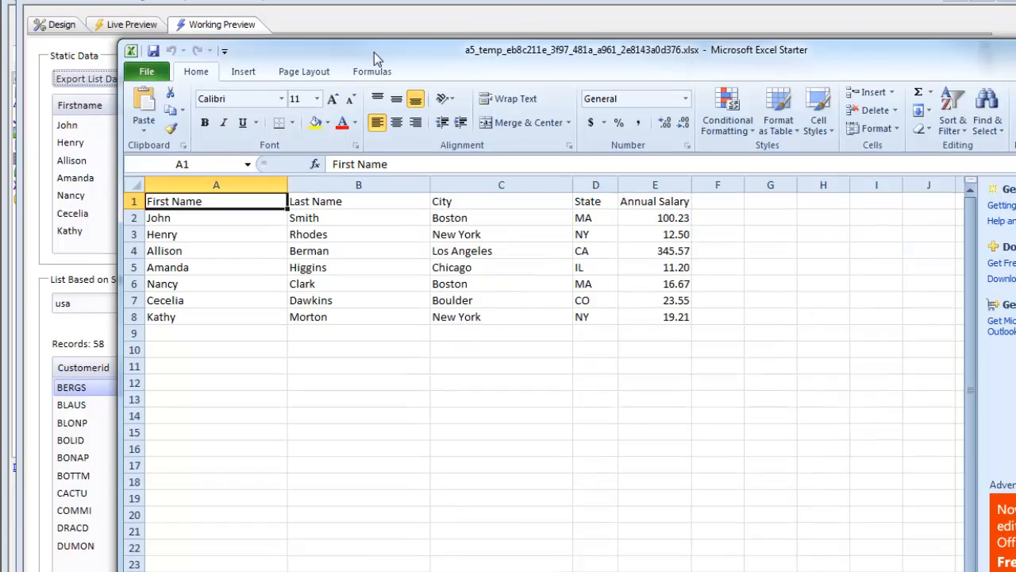
left_click_drag(374, 39, 798, 106)
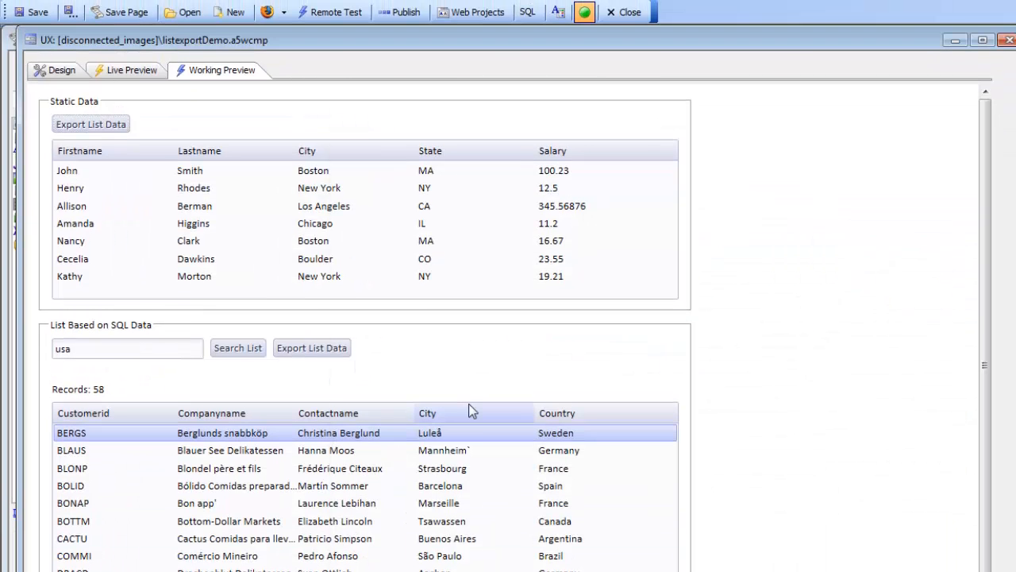
Export the unfiltered SQL-based list to Excel, review its rows down to the last record, and move the workbook aside
scroll(468, 421, "down", 1)
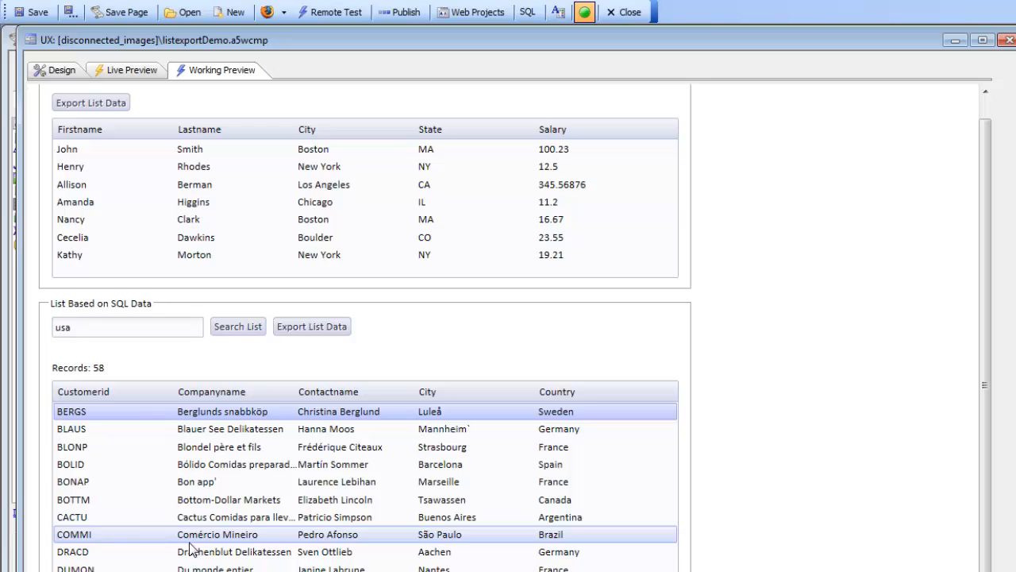
scroll(190, 543, "down", 3)
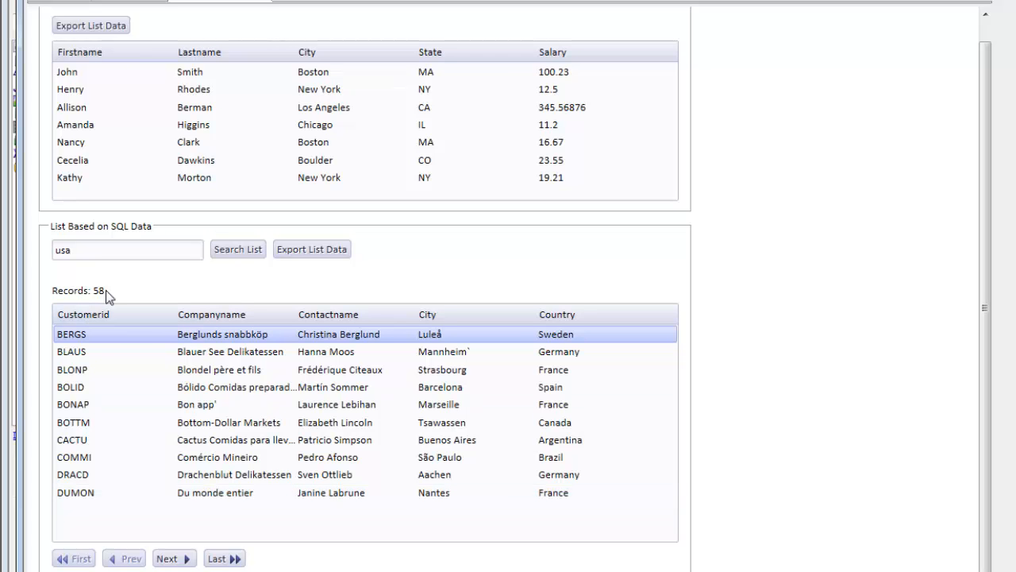
left_click(311, 253)
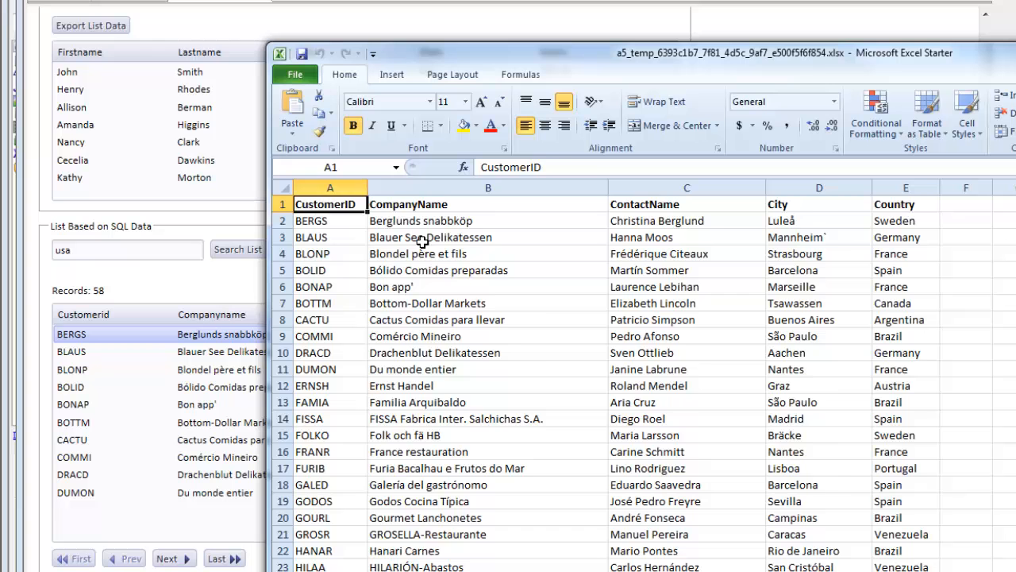
left_click(422, 240)
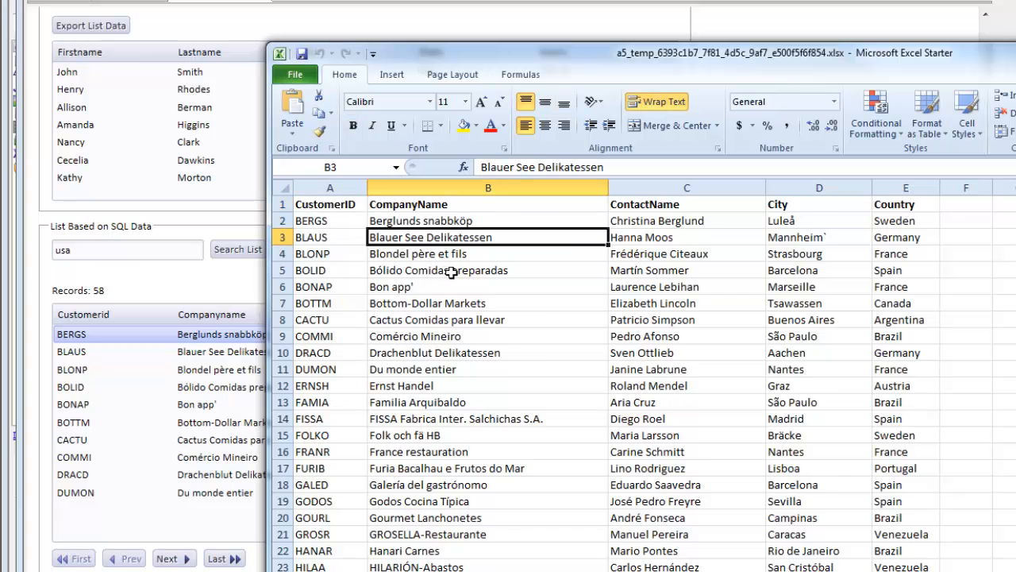
scroll(428, 245, "down", 16)
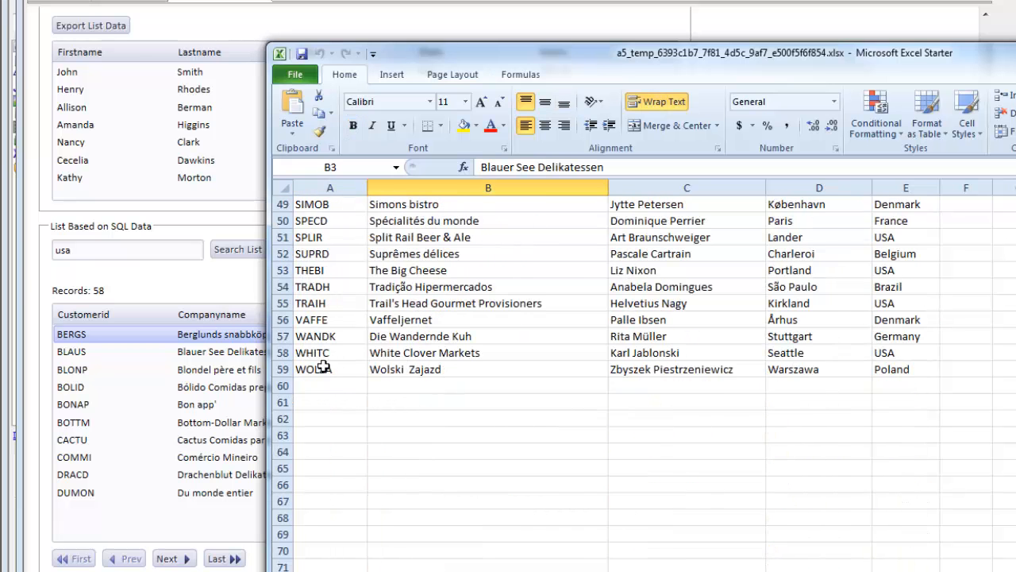
left_click_drag(506, 62, 1015, 203)
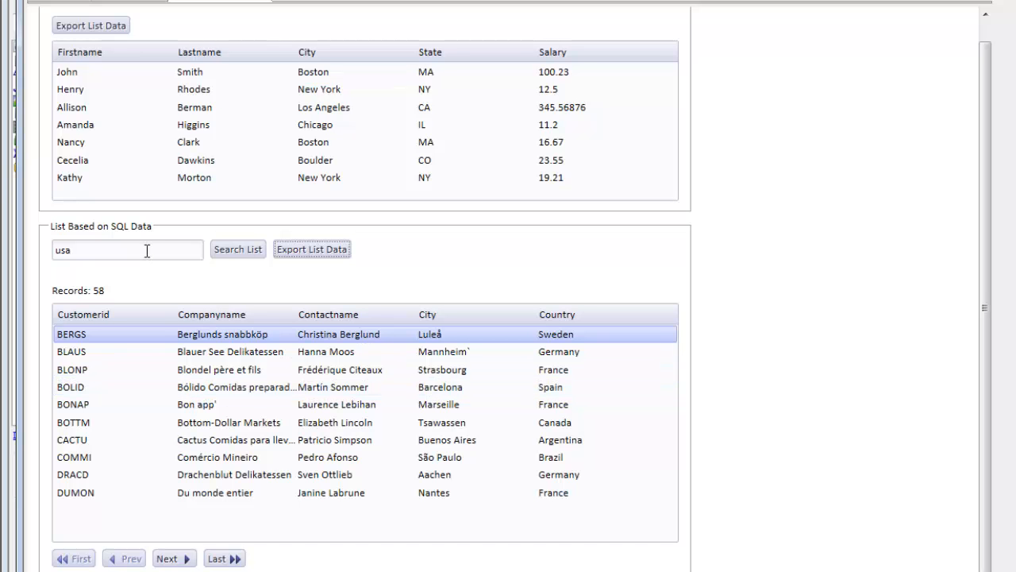
Search the SQL-based list for "usa", export the filtered records to Excel, and move the workbook aside
left_click(238, 251)
left_click(237, 251)
left_click(311, 251)
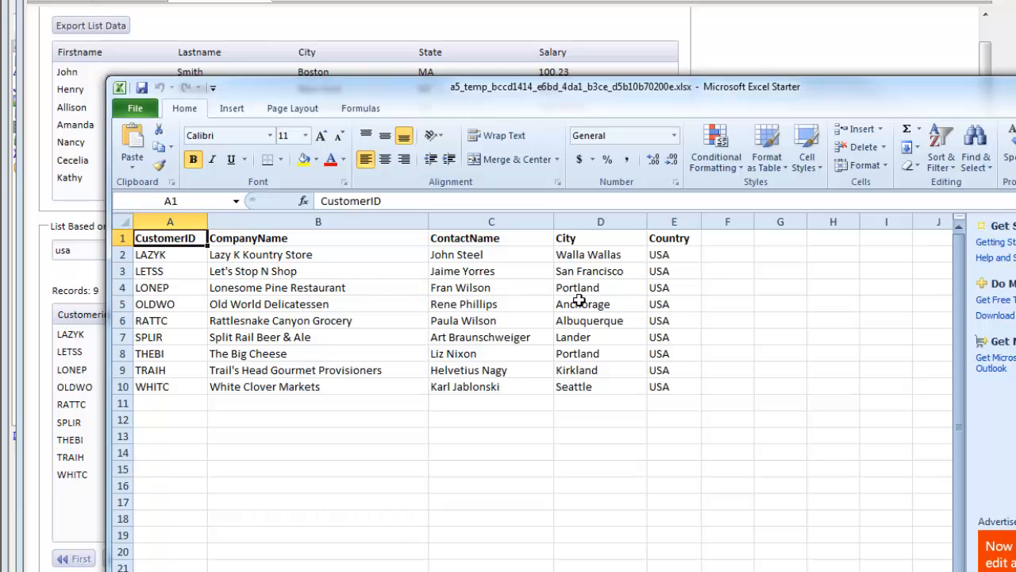
left_click_drag(430, 89, 1015, 286)
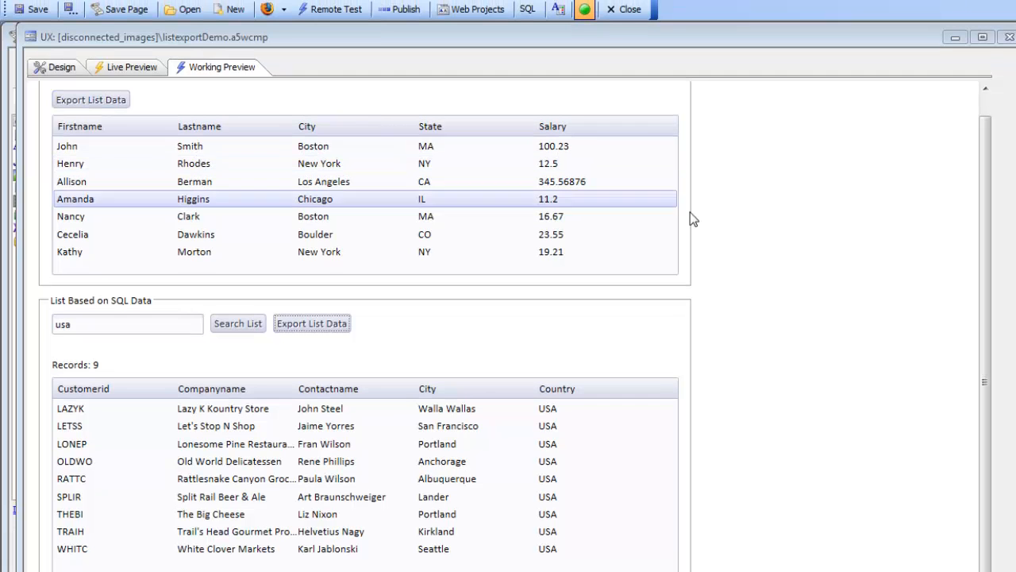
Export the static data list to Excel again and examine the Annual Salary column heading in the workbook
left_click(101, 99)
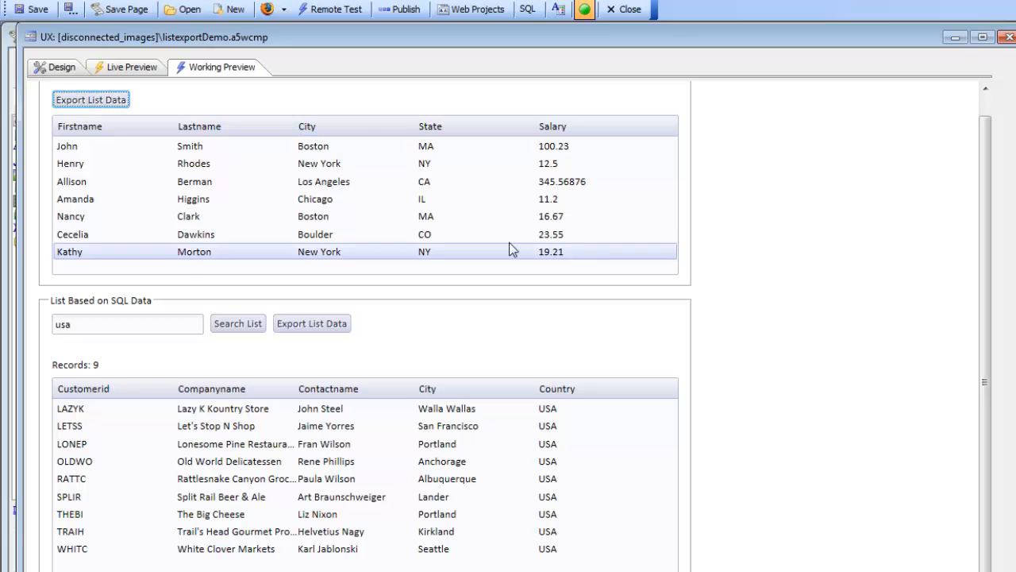
left_click(99, 100)
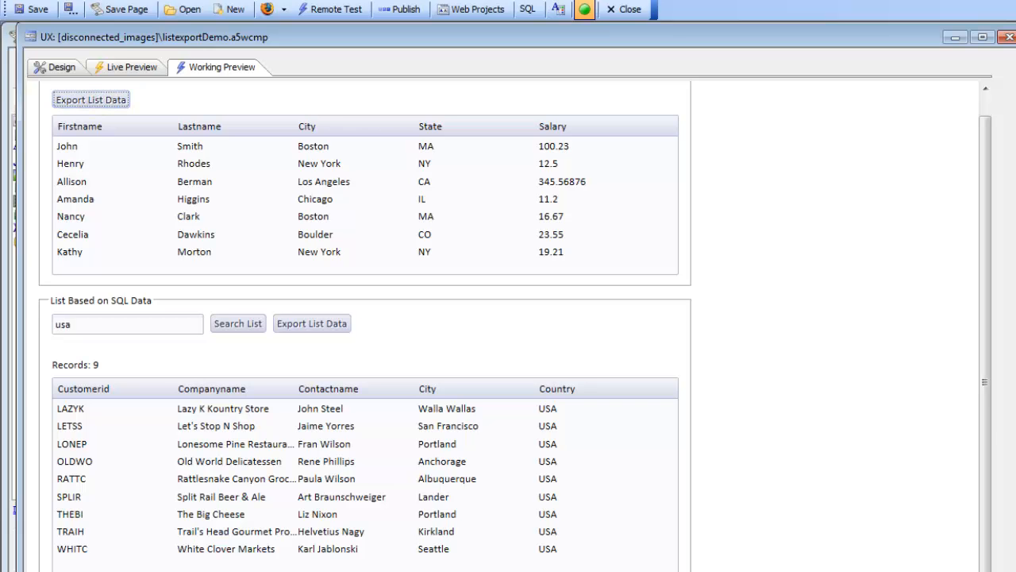
left_click_drag(1015, 268, 427, 266)
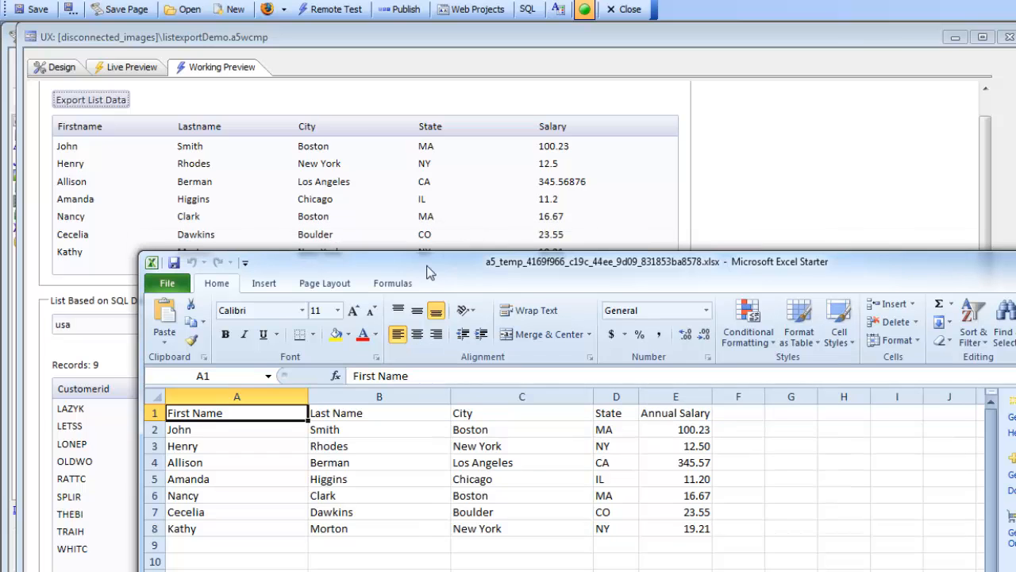
left_click(397, 334)
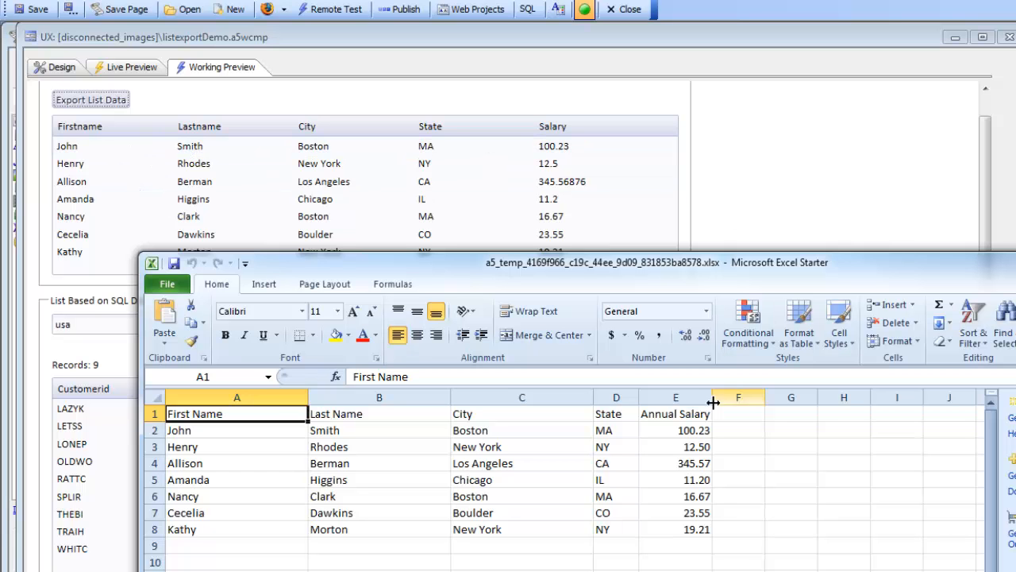
left_click(677, 418)
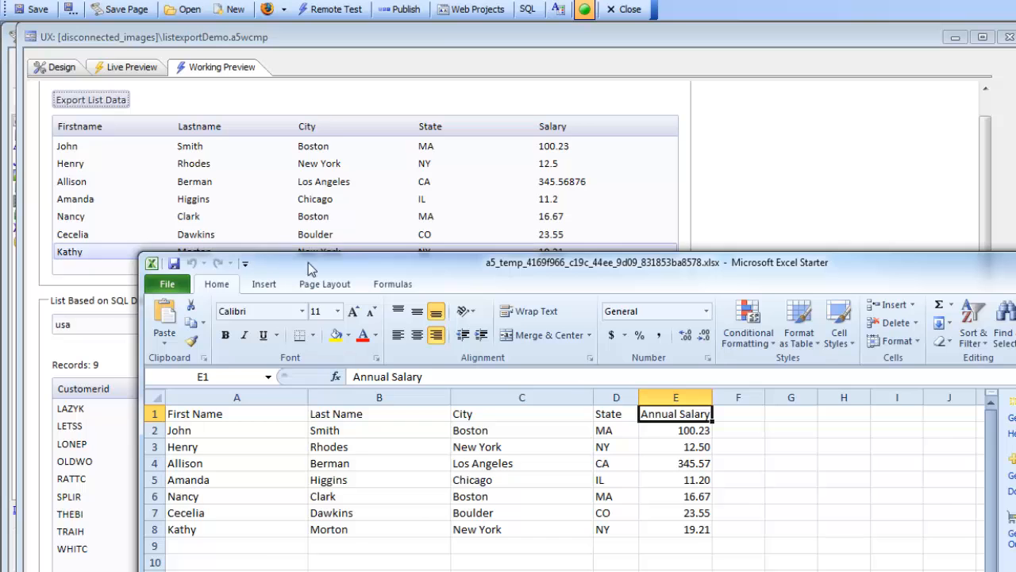
left_click_drag(310, 264, 1015, 272)
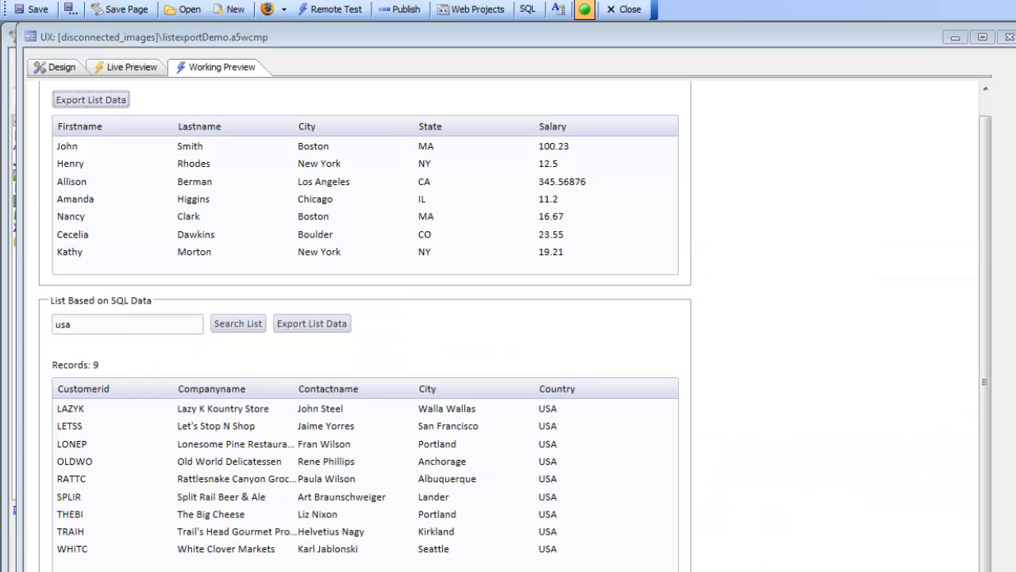
In the component design, open the list control action in the click event of the static frame's Export List Data button
left_click(62, 68)
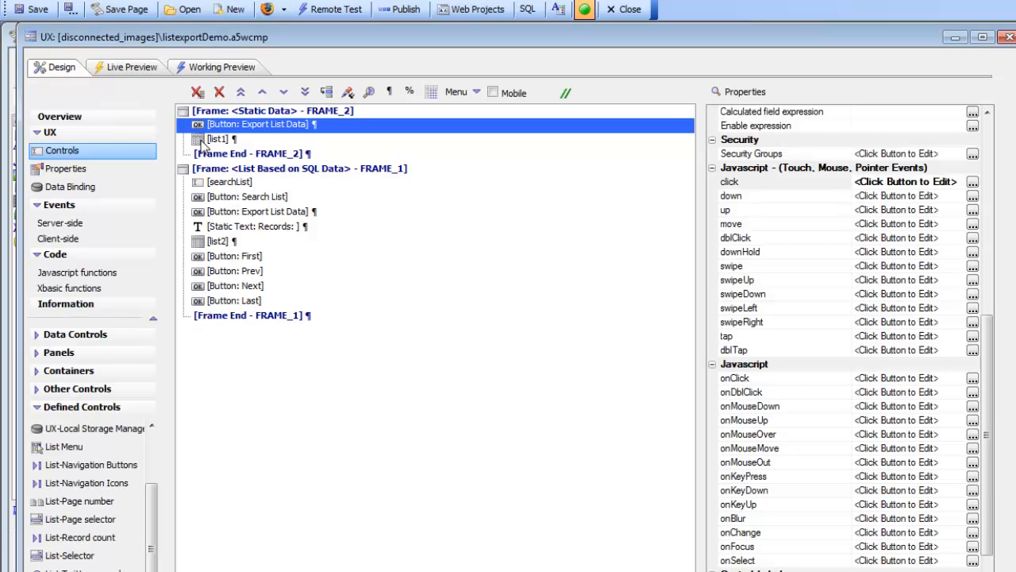
double_click(737, 183)
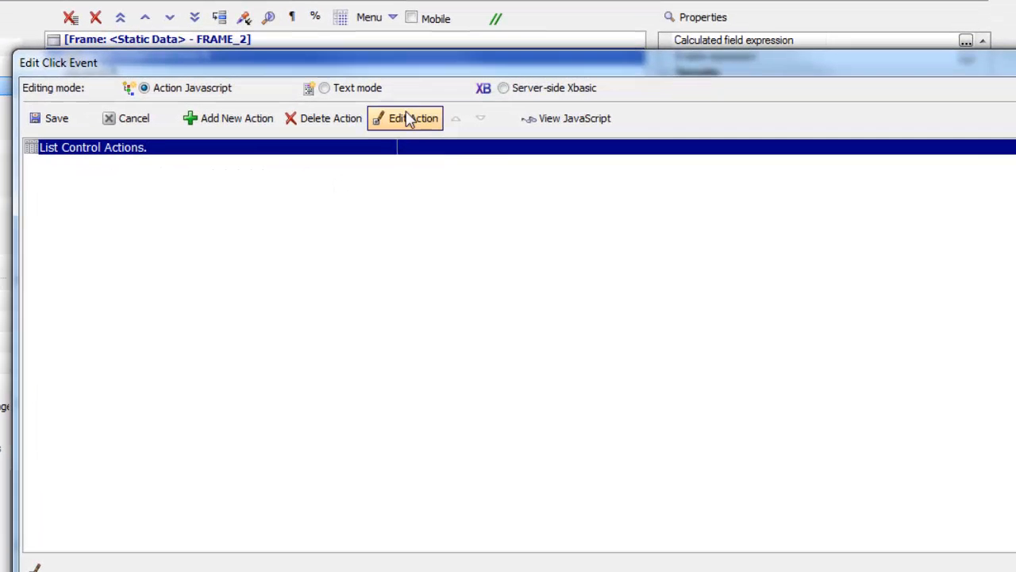
left_click(482, 174)
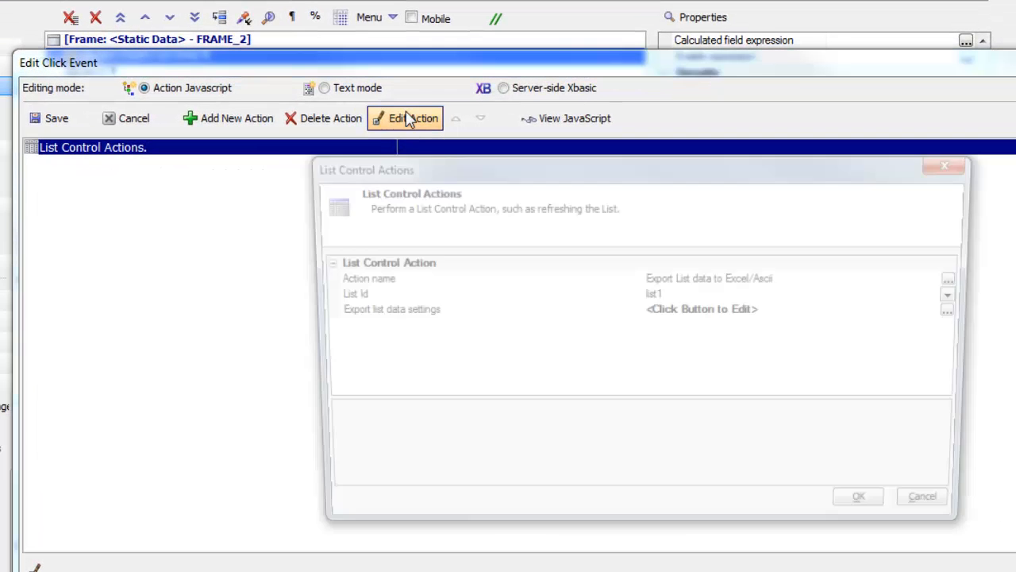
left_click_drag(493, 176, 317, 201)
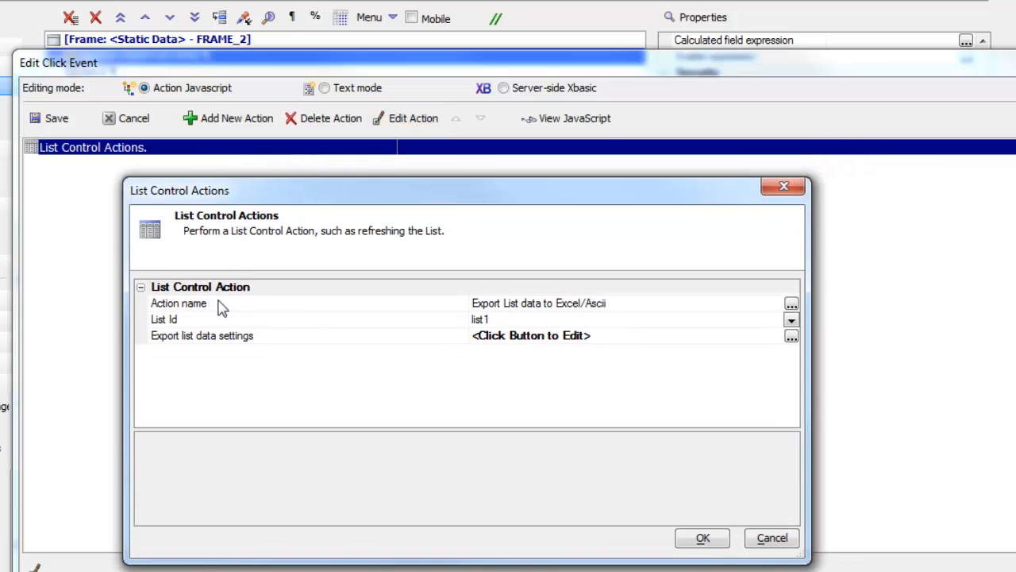
Choose Export List data to Excel/Ascii as the action name and check the List Id setting for list1
left_click(210, 308)
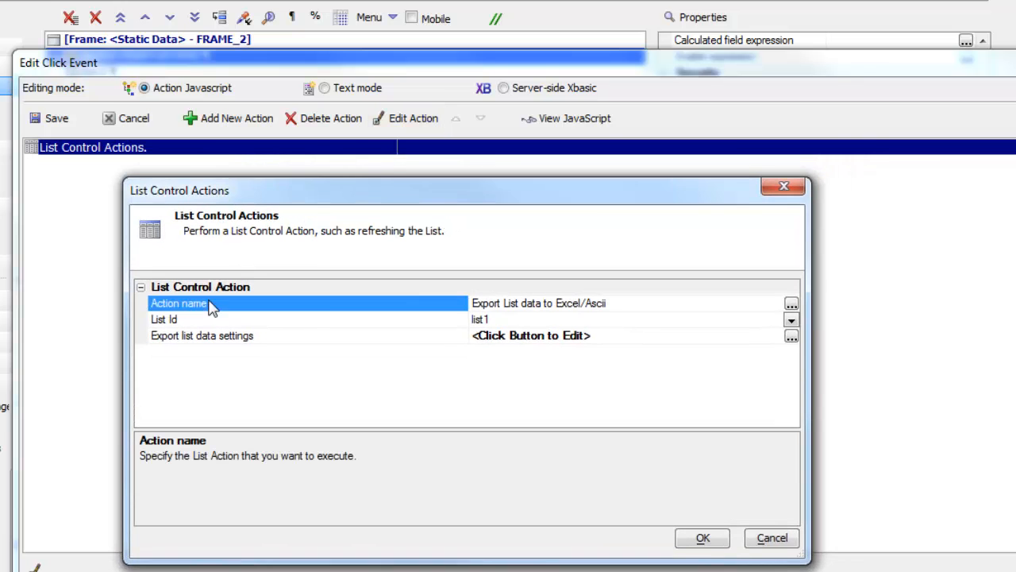
left_click(792, 304)
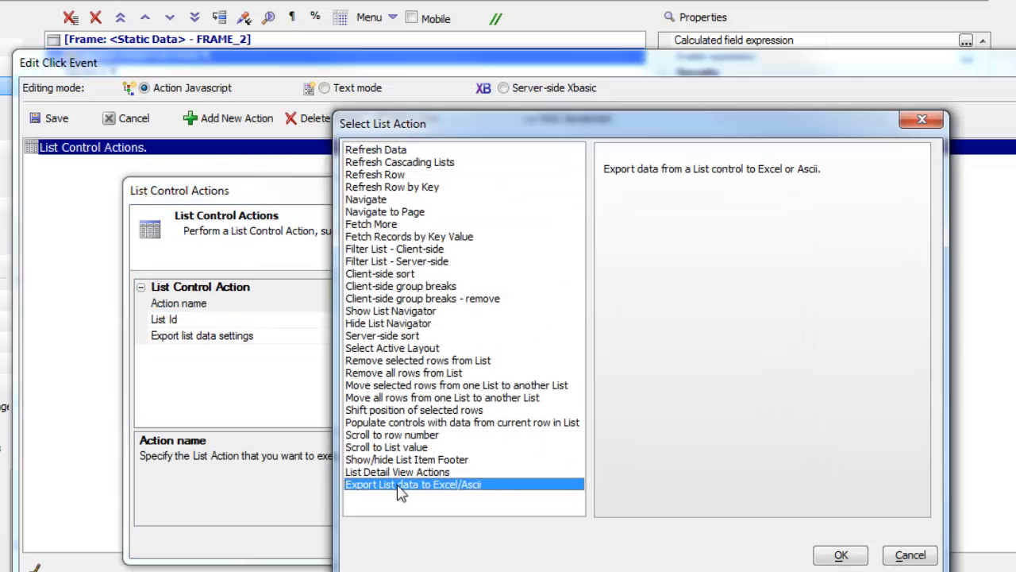
left_click(842, 556)
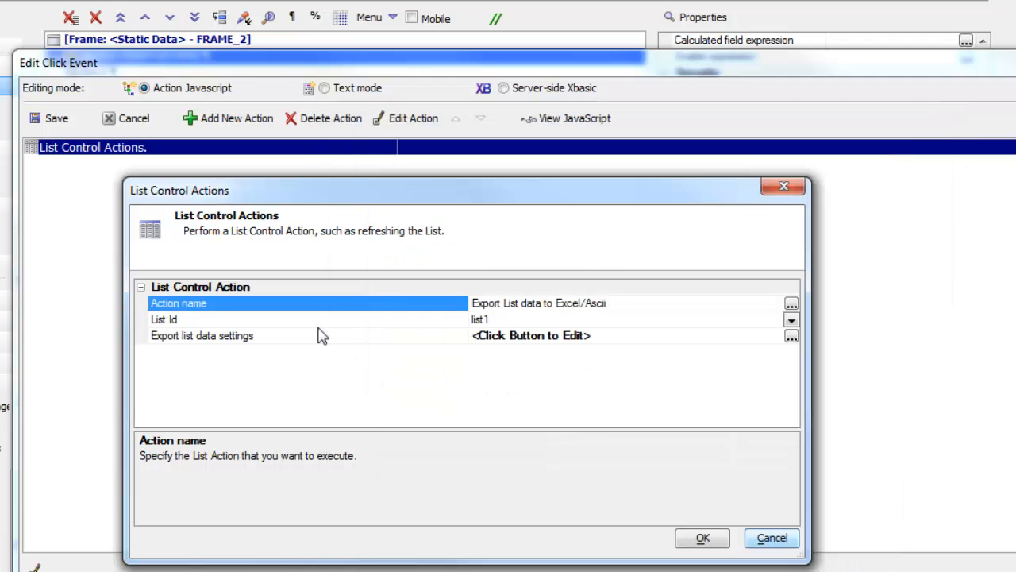
left_click(388, 321)
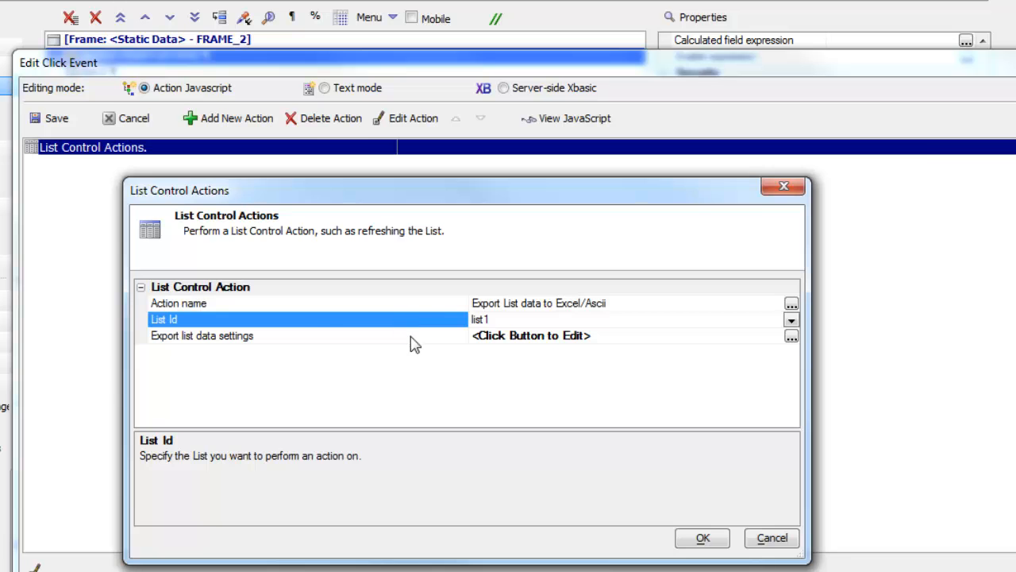
In the export list data settings, set the export format to Excel and the after export action to Download
double_click(412, 342)
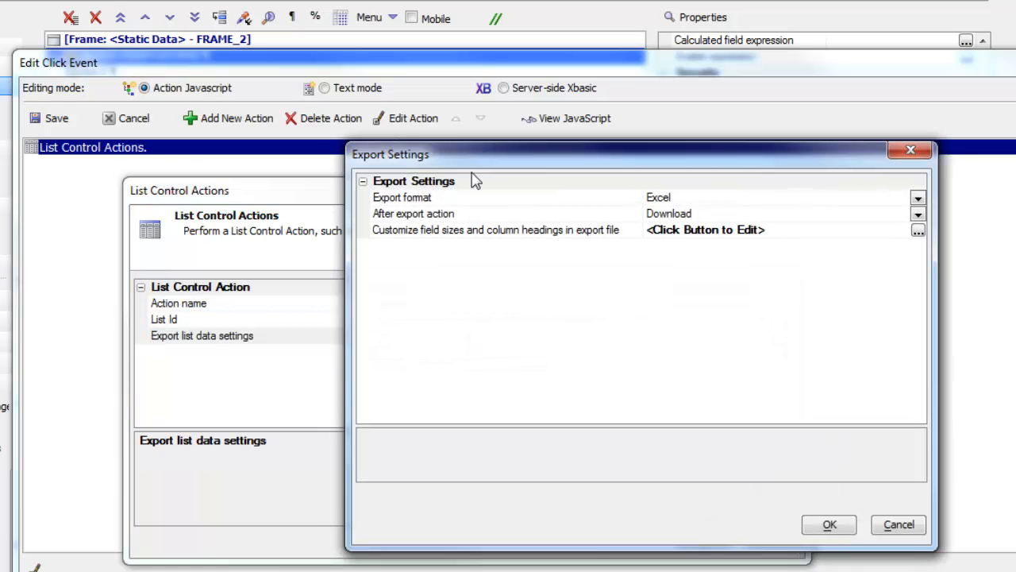
left_click_drag(490, 166, 329, 176)
left_click(300, 211)
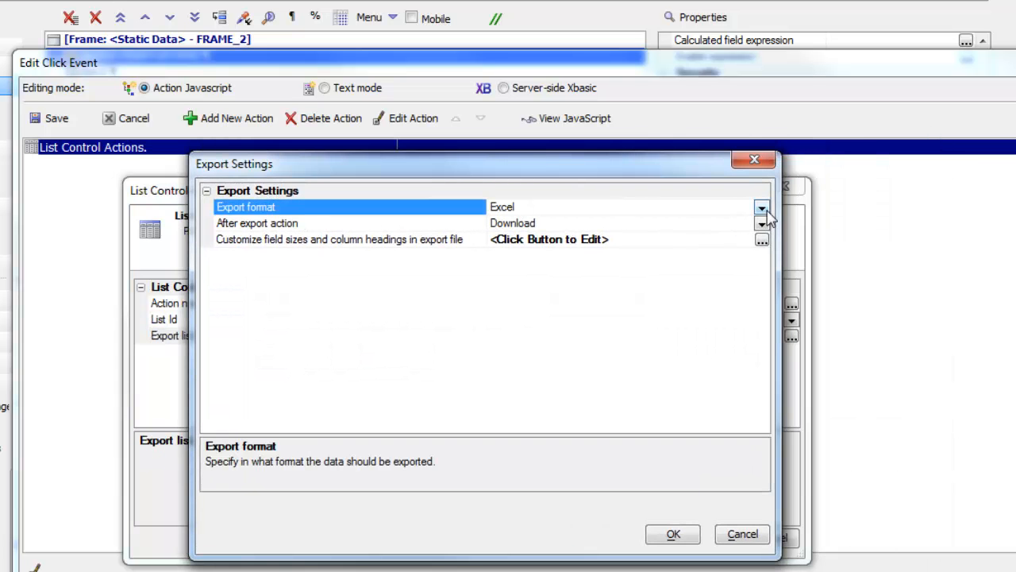
left_click(762, 208)
left_click(516, 242)
double_click(505, 208)
left_click(343, 227)
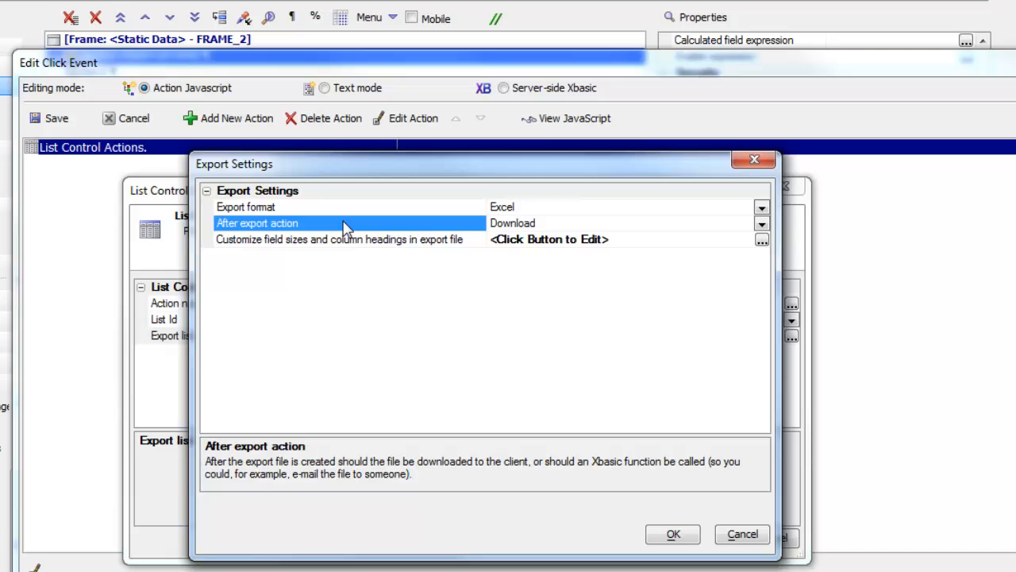
left_click(762, 225)
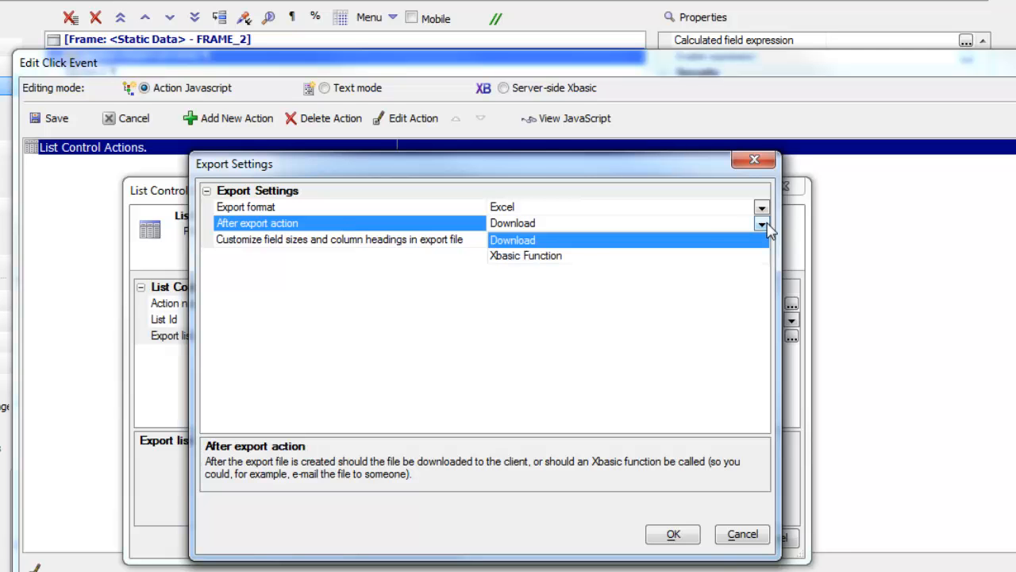
left_click(523, 241)
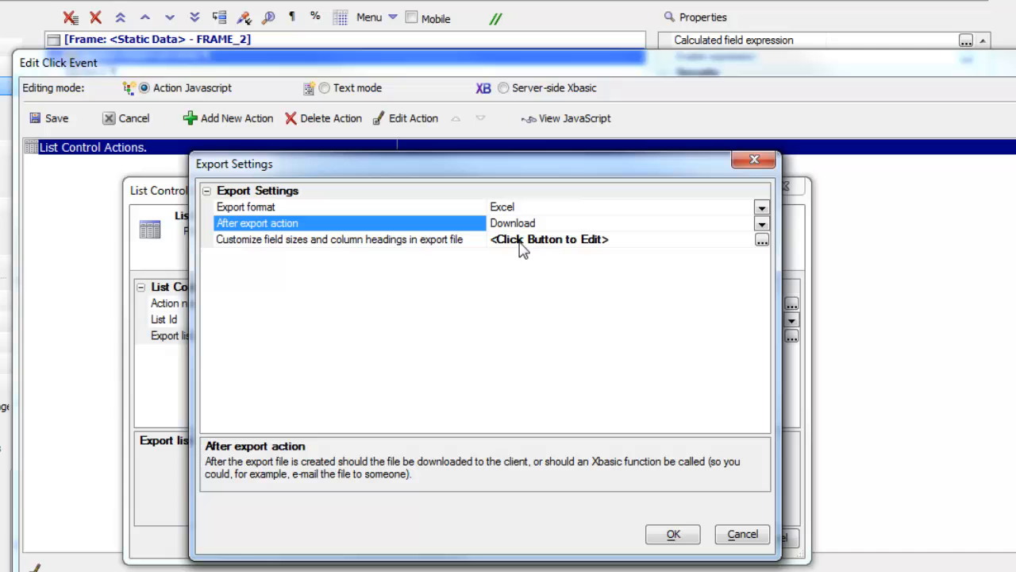
Review the export file's column definitions, checking the FirstName heading, type and size and the Salary heading, and accept them
double_click(340, 246)
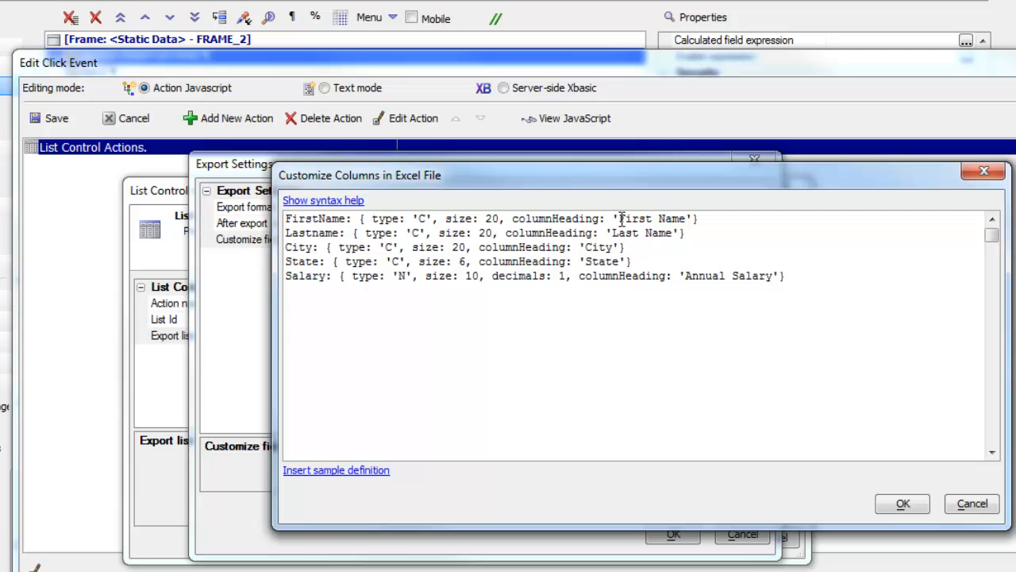
left_click_drag(623, 219, 686, 219)
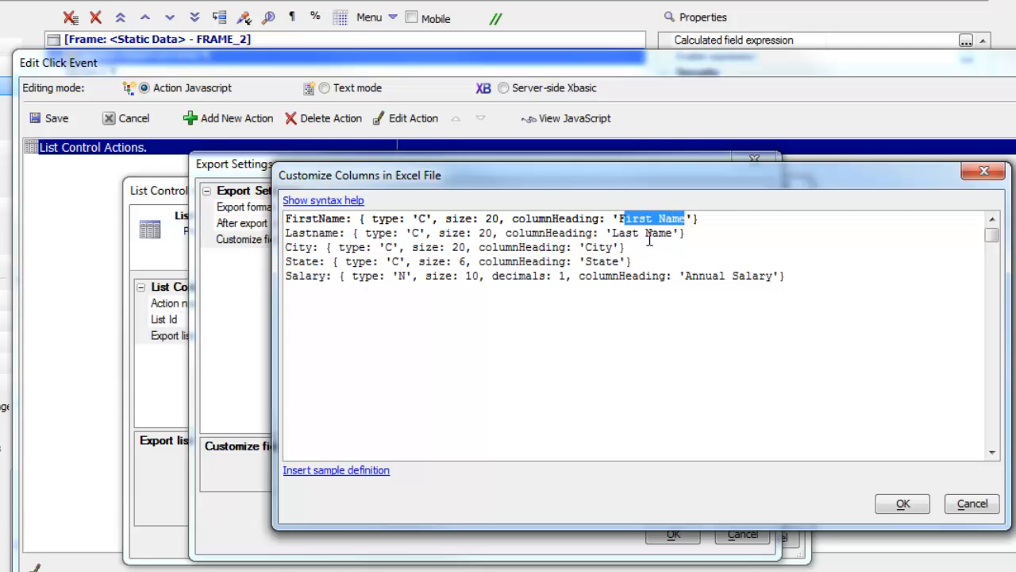
left_click(656, 219)
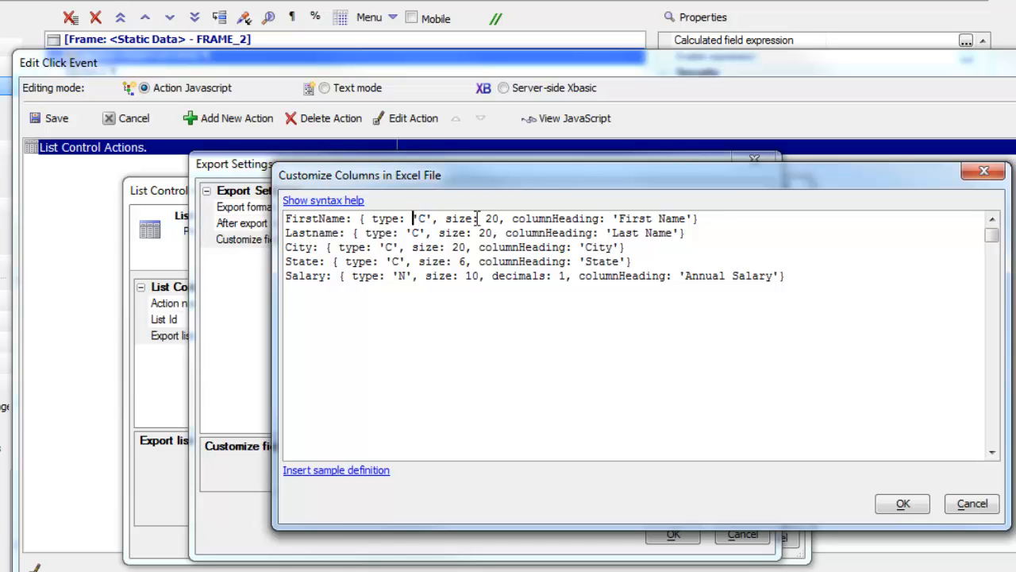
left_click_drag(485, 219, 501, 220)
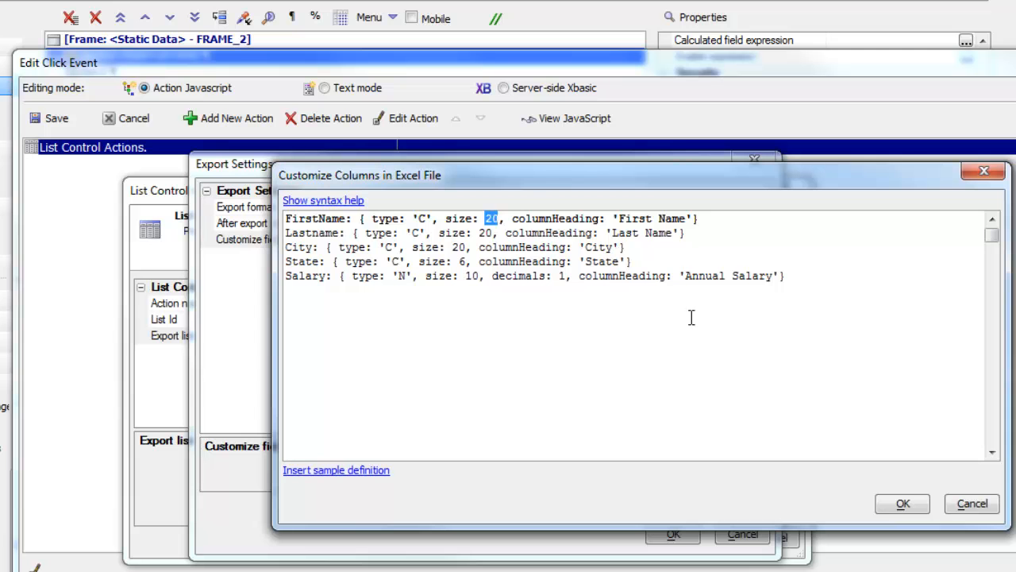
left_click_drag(680, 276, 775, 278)
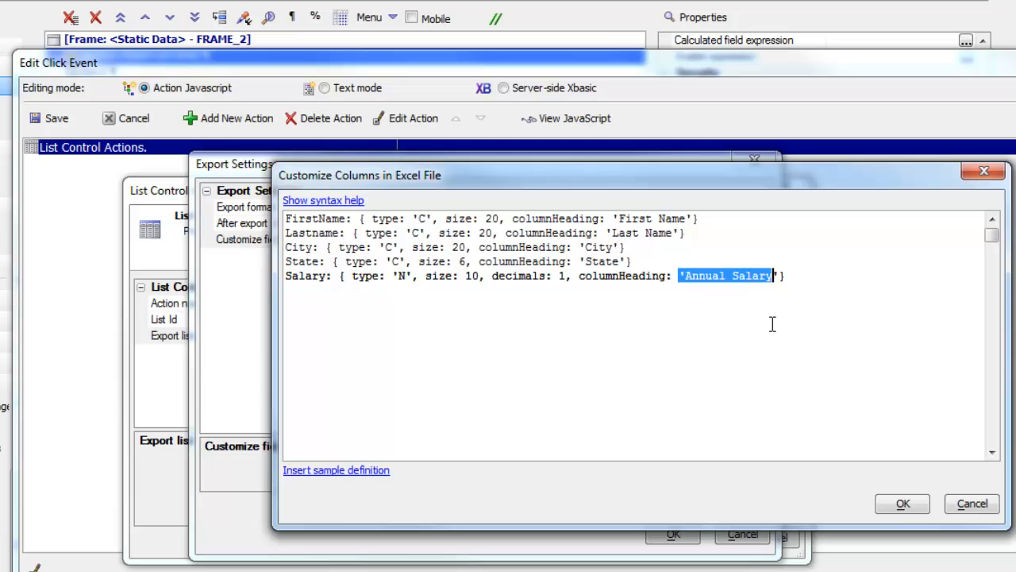
left_click(901, 504)
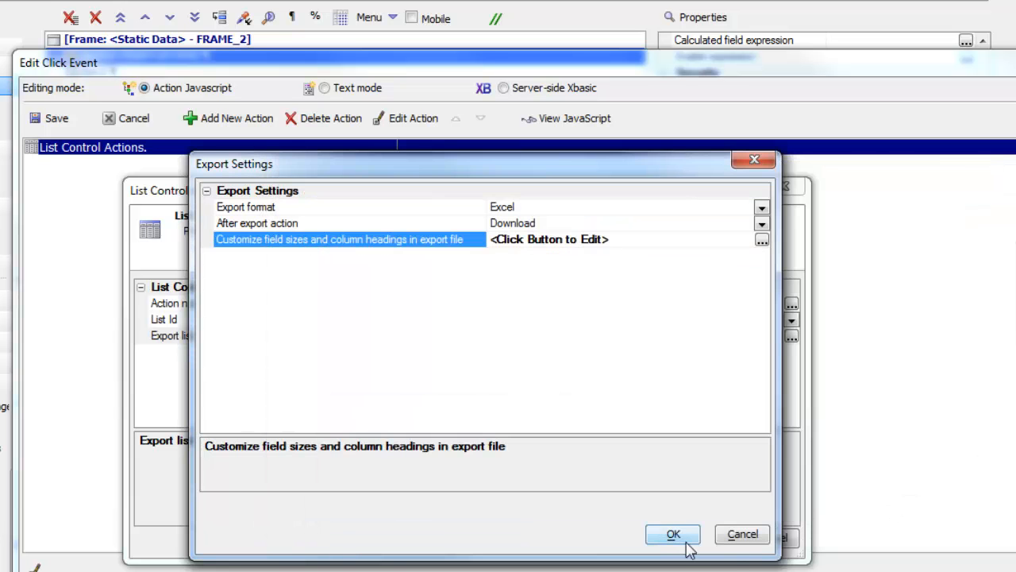
Accept the export settings and the List Control action for list1, and save the button's click event
left_click(674, 535)
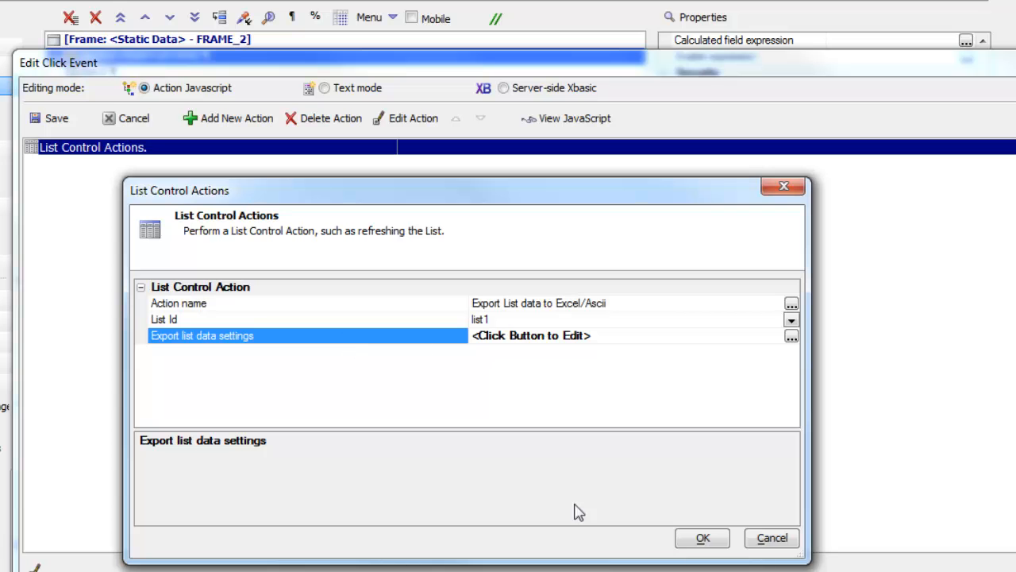
left_click(702, 538)
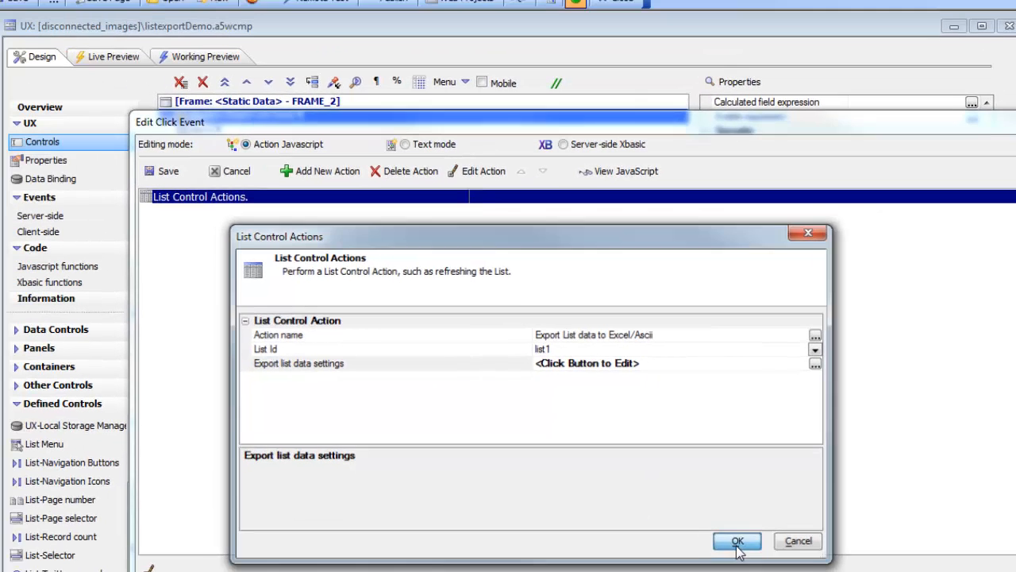
left_click(738, 541)
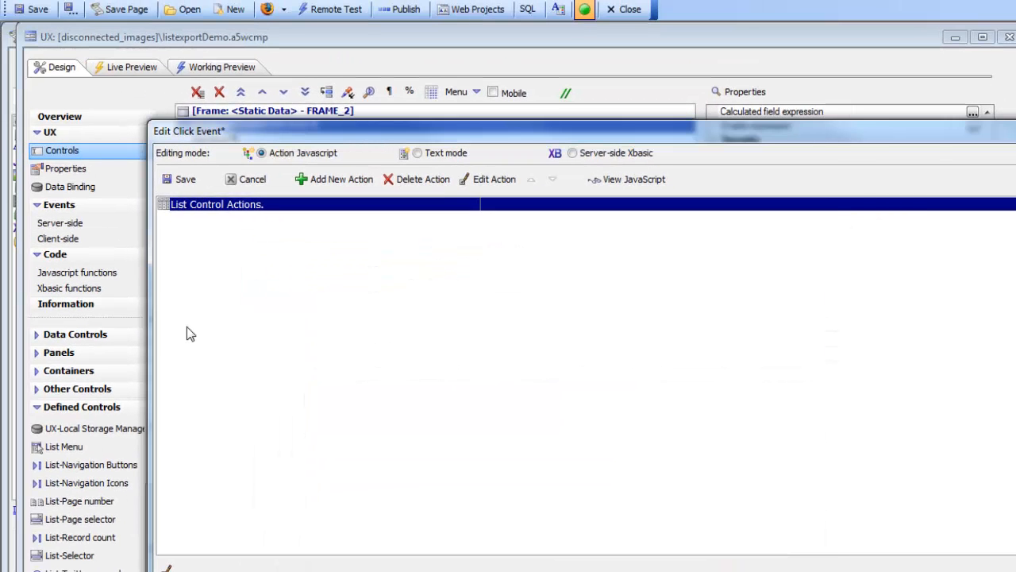
left_click(167, 171)
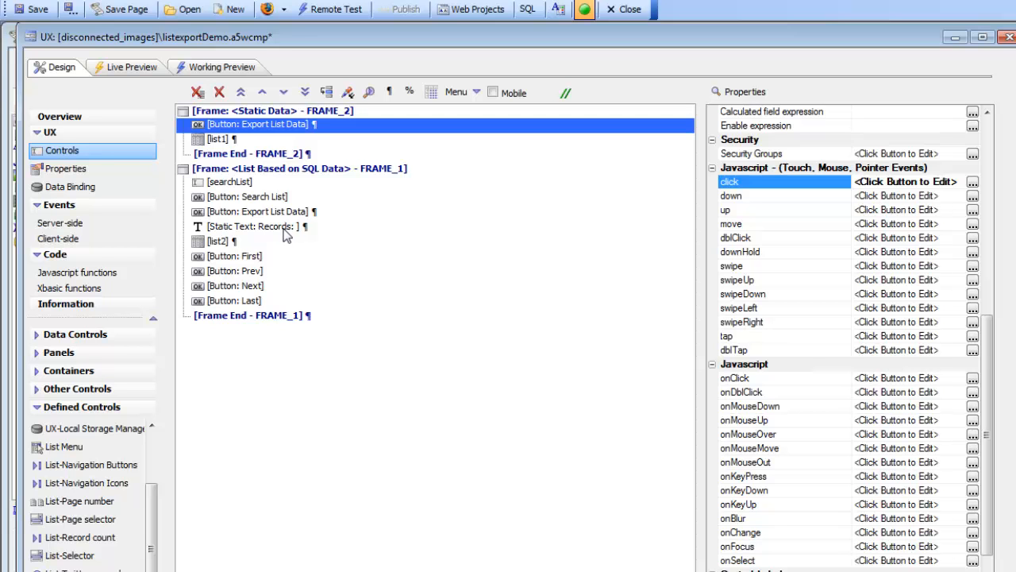
Open the export list data settings of the click event action on the Export List Data button in the List Based on SQL Data frame
left_click(267, 213)
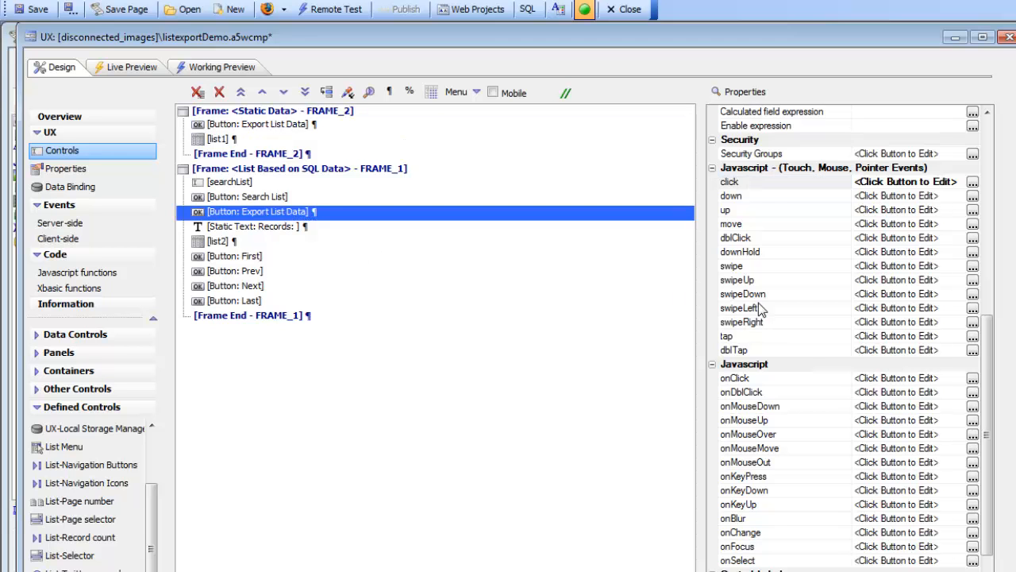
double_click(769, 183)
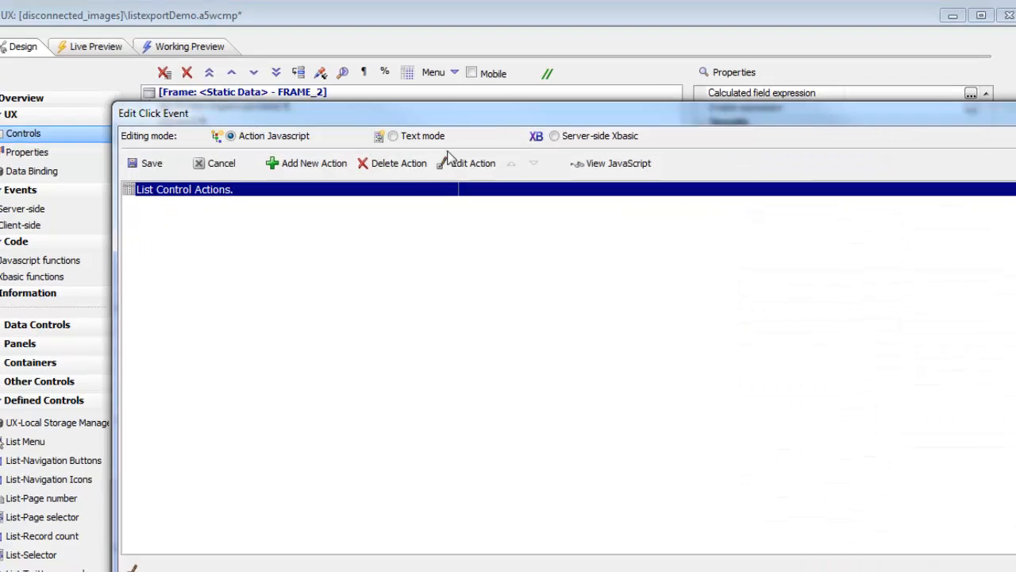
left_click(473, 163)
left_click(507, 350)
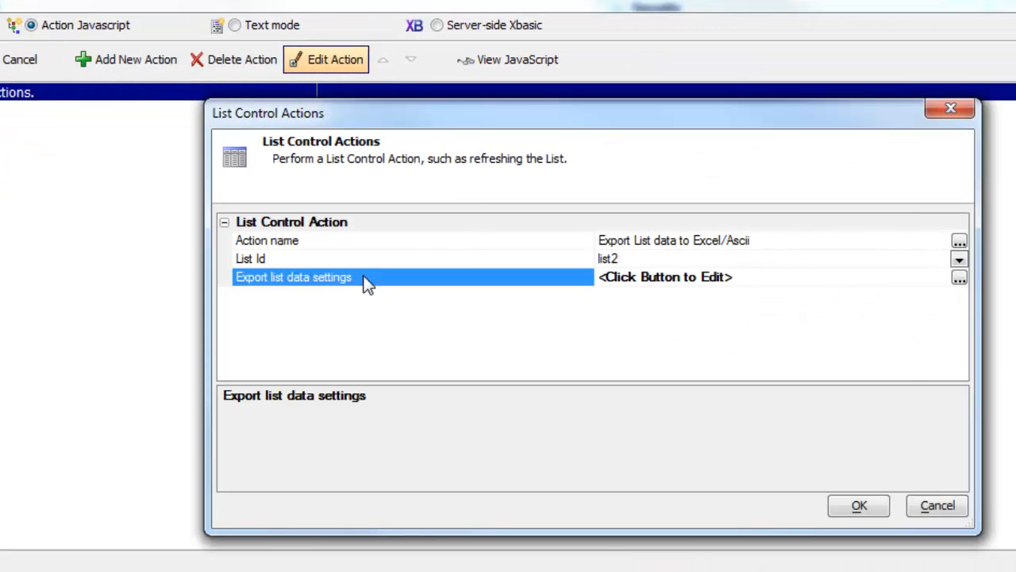
double_click(364, 279)
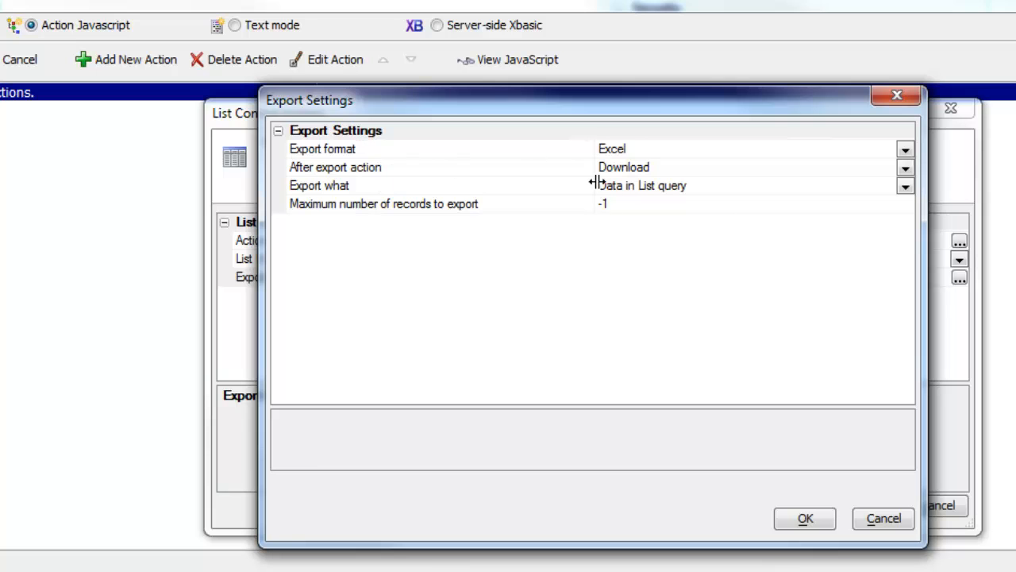
Choose Data in List query as the data to export and check the maximum number of records setting
left_click(551, 189)
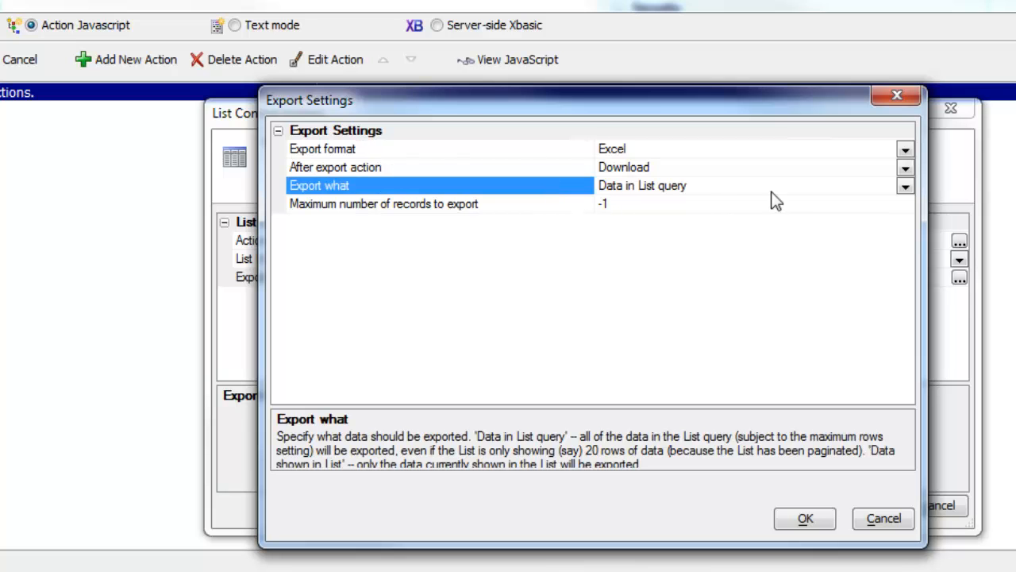
left_click(906, 186)
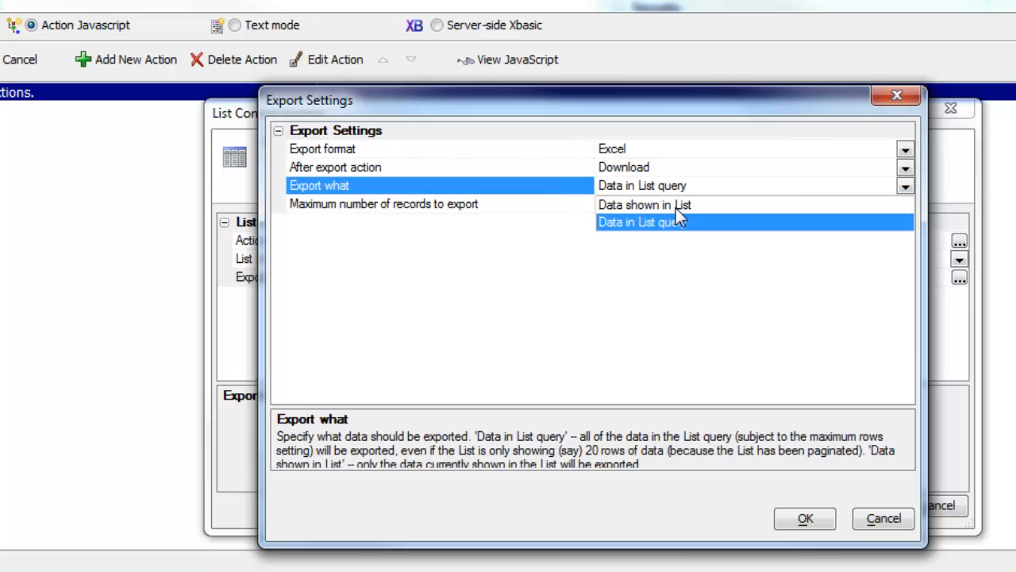
left_click(623, 224)
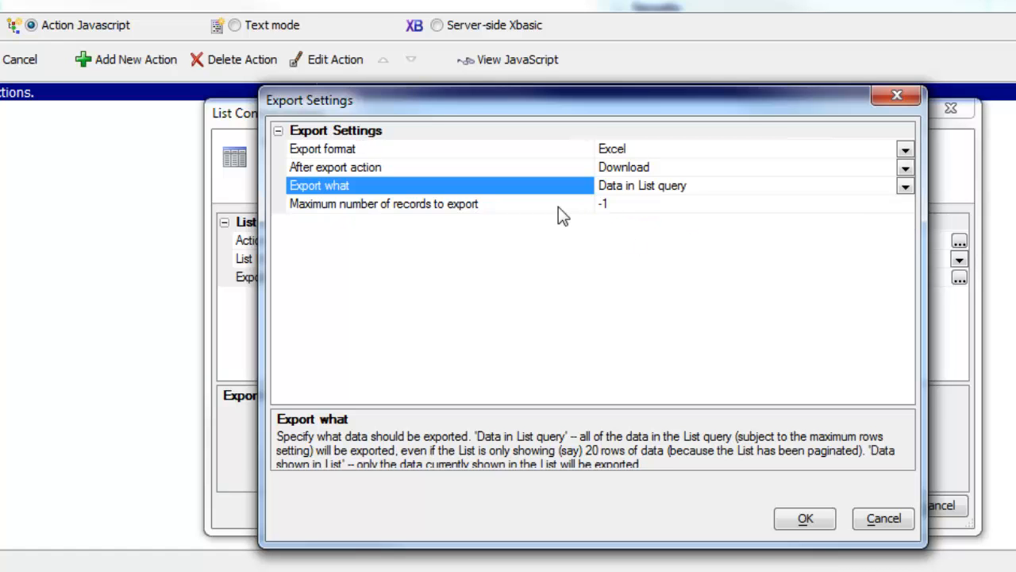
left_click(558, 206)
left_click(617, 209)
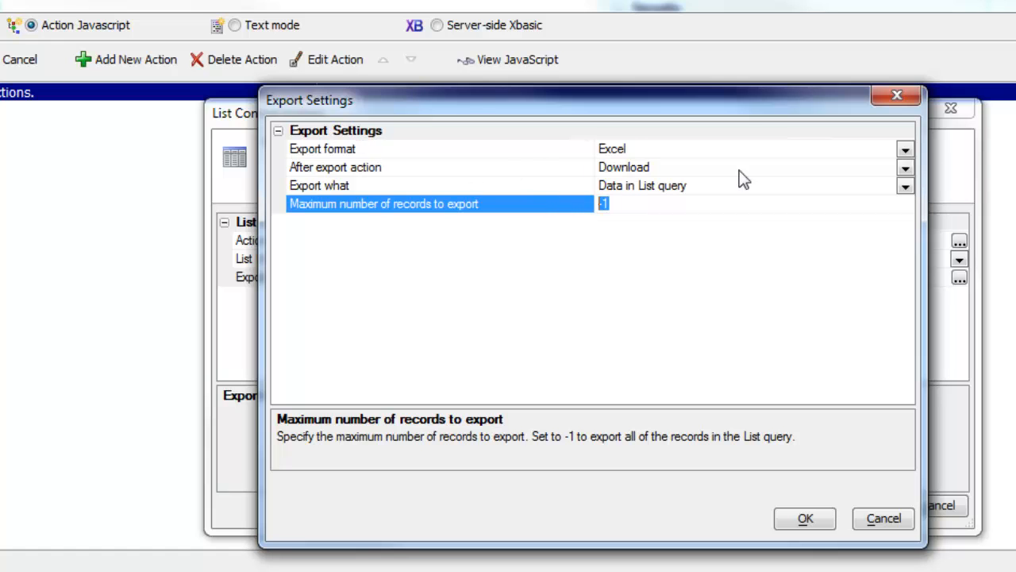
Open the choices for the after export action in the SQL-based list's export settings
left_click(905, 170)
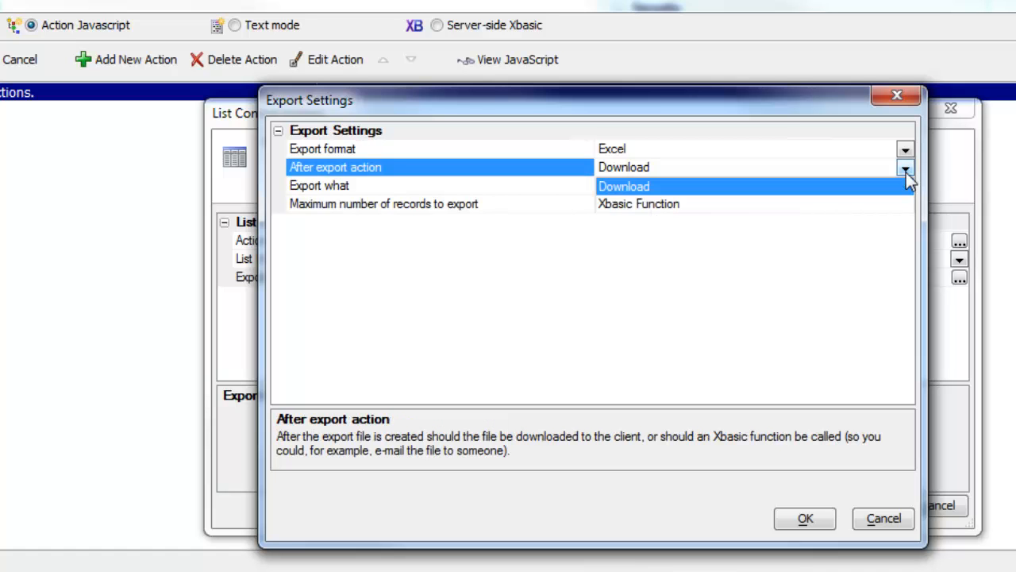